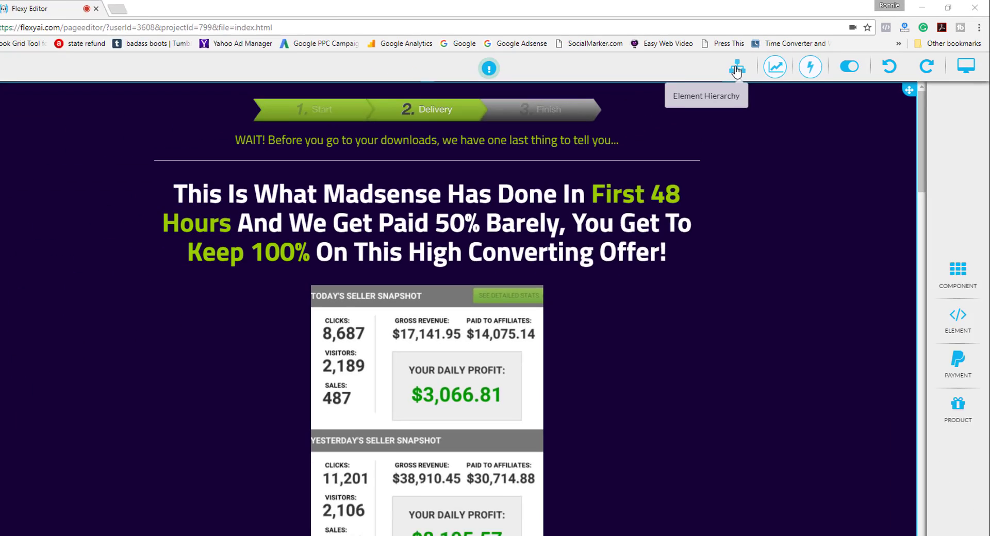
Select the parent DIV container around the Madsense headline through the Element Hierarchy dropdown.
click(604, 205)
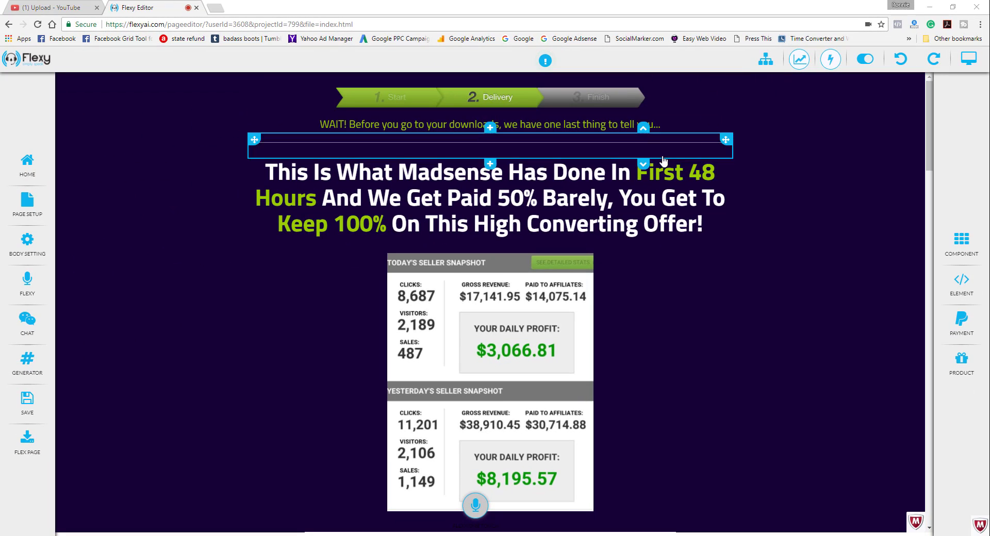
click(562, 198)
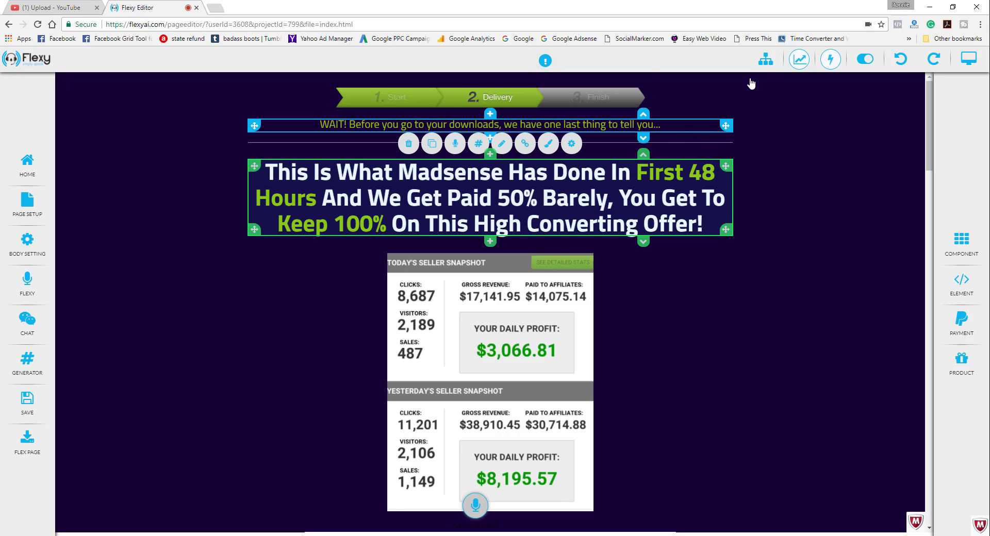
click(766, 60)
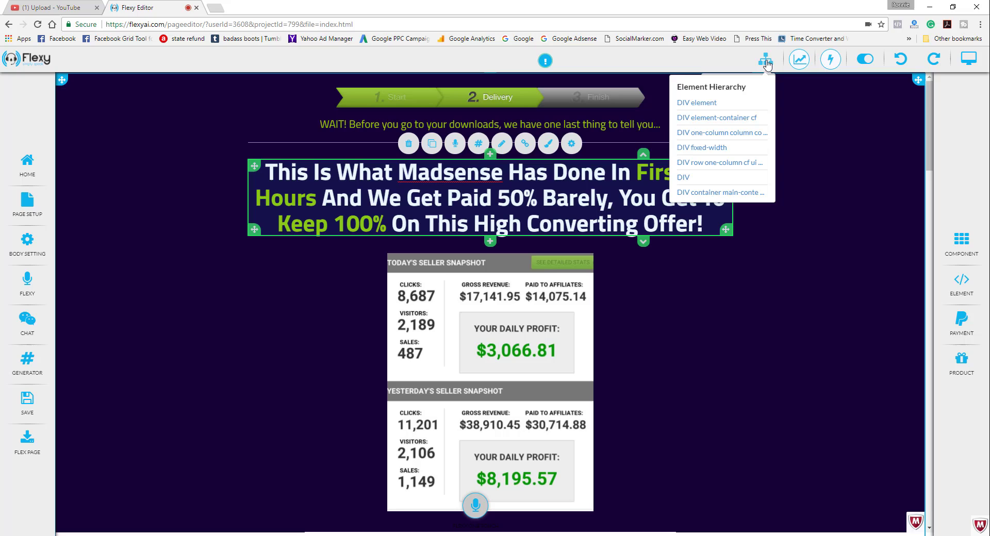
click(685, 133)
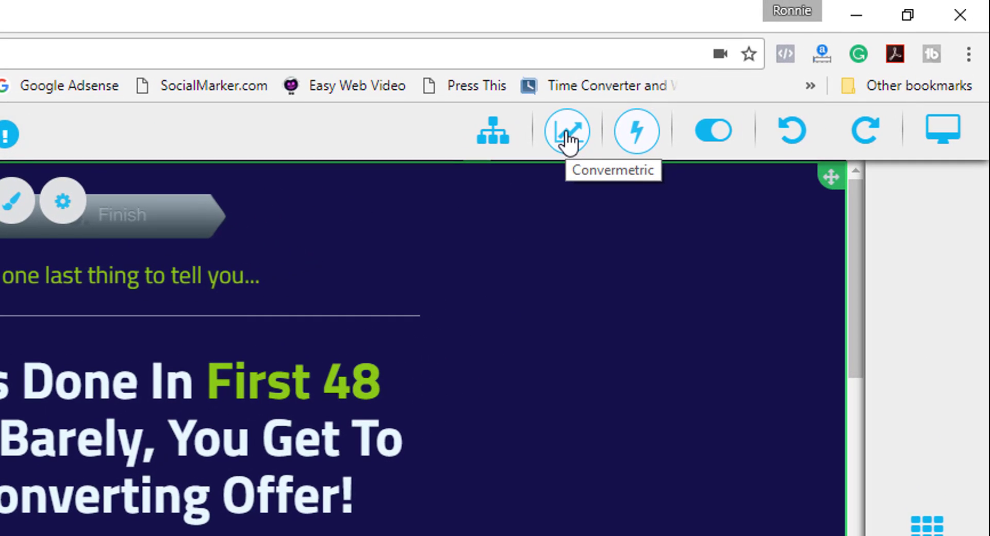
Run a Convermetric analysis testing 500 visitors with email as the traffic source.
click(567, 136)
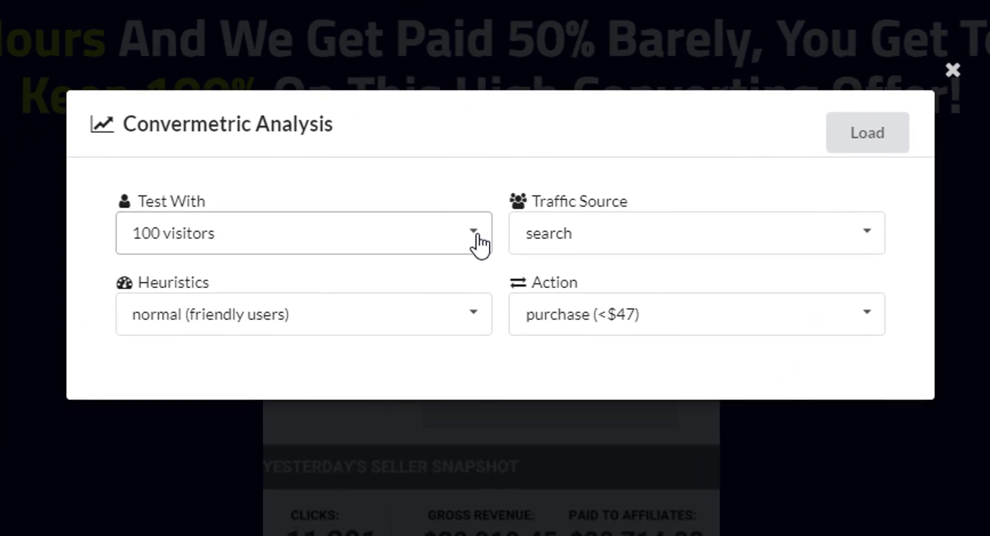
click(479, 244)
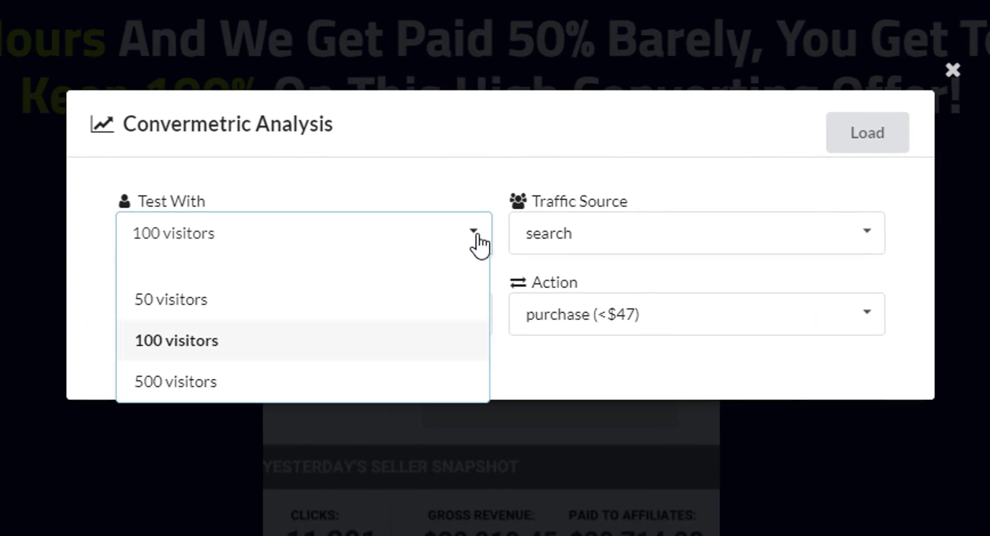
click(201, 384)
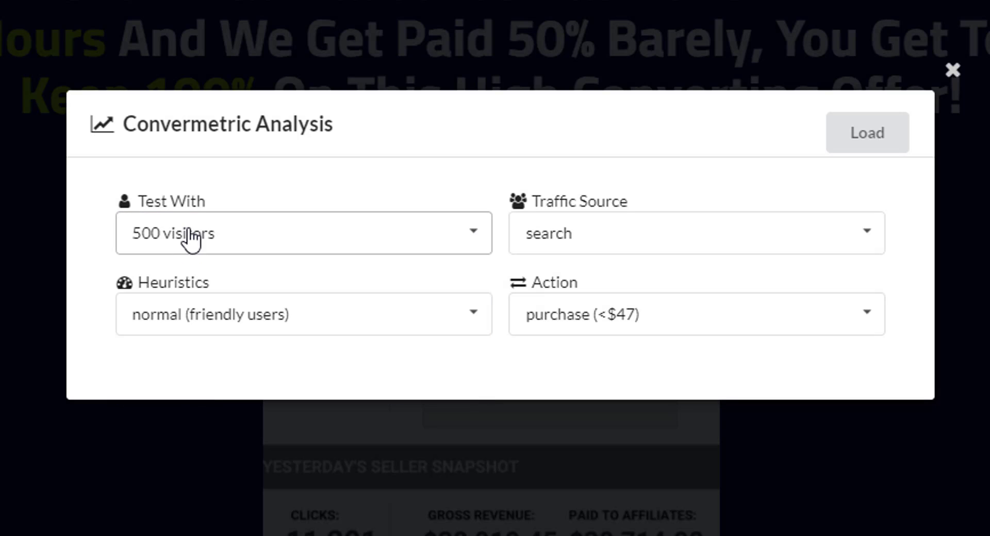
click(869, 240)
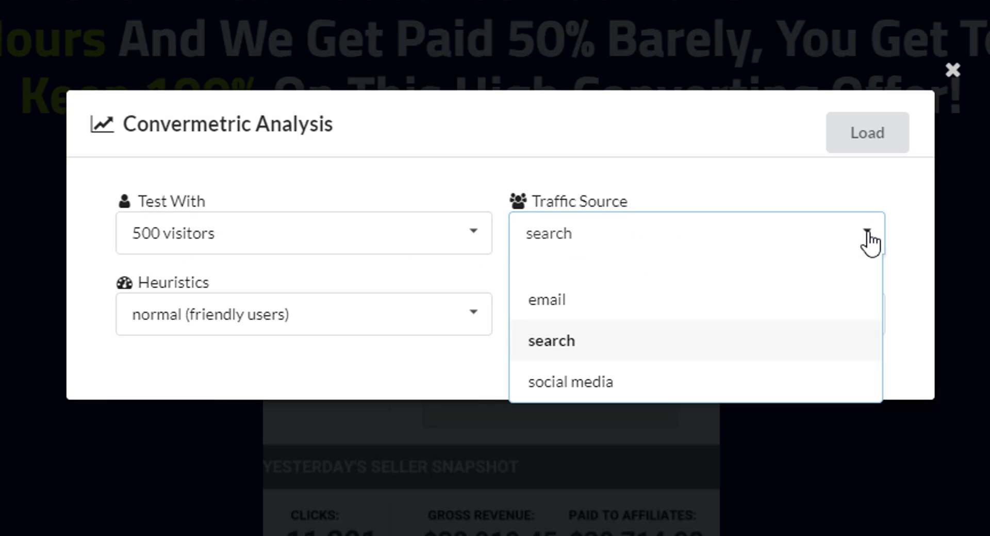
click(561, 304)
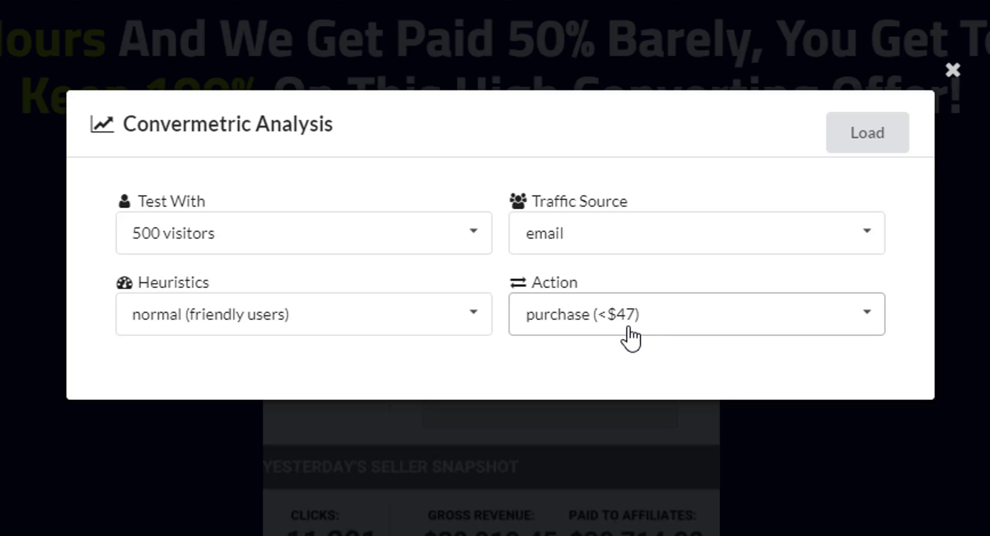
click(862, 135)
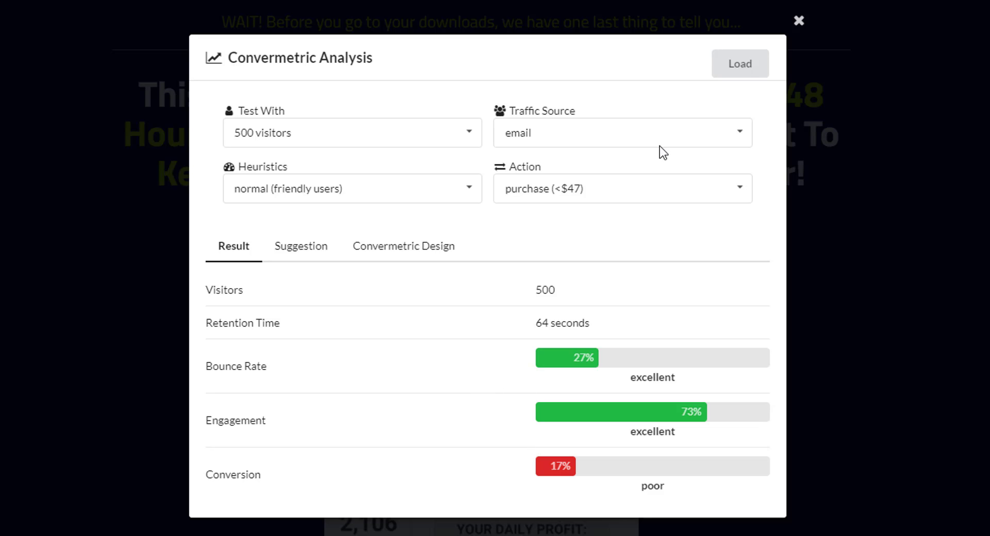
Close the Convermetric Analysis results window.
click(799, 21)
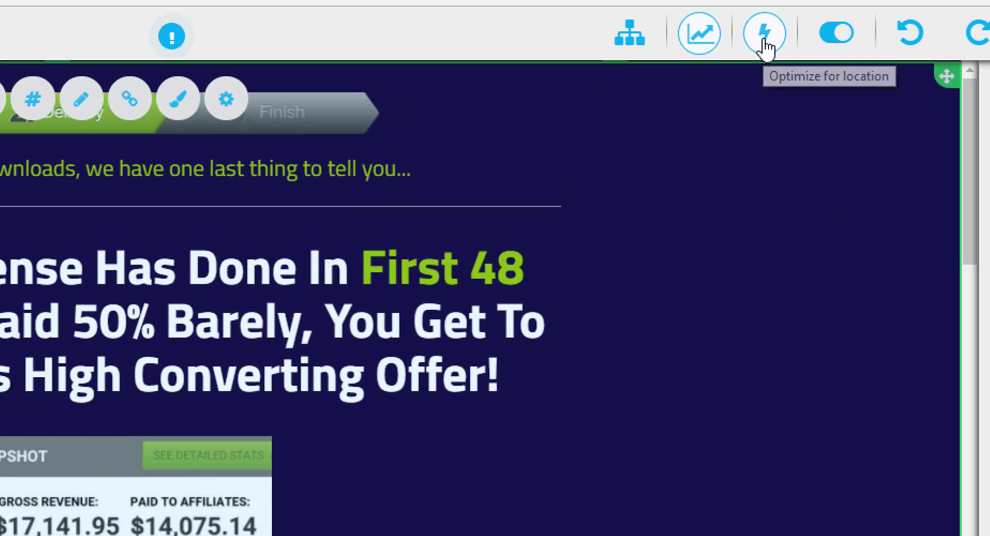
Add France from the country list as an optimized location, keeping Translate checked.
click(564, 154)
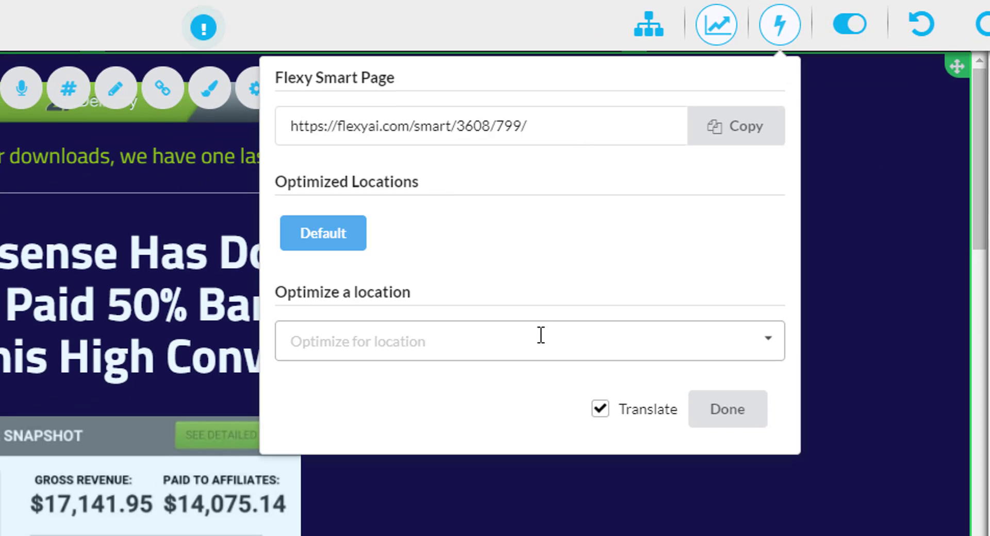
click(768, 342)
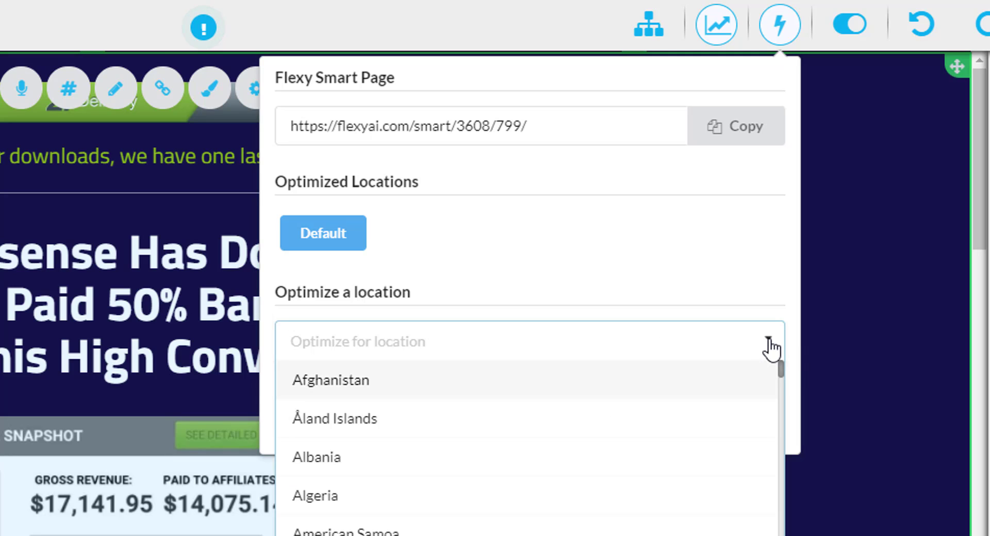
scroll(781, 376, down, 1)
drag(782, 379, 784, 426)
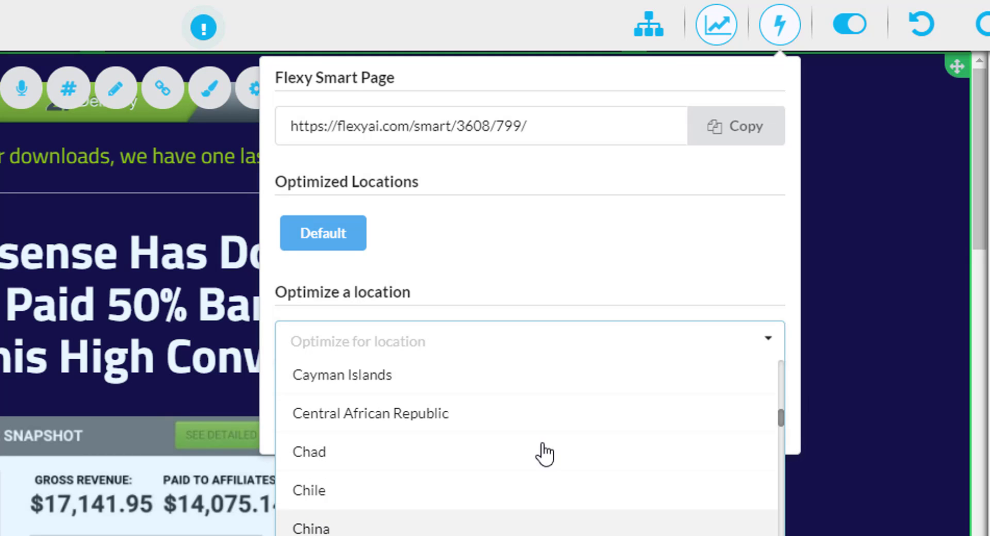
scroll(779, 438, down, 4)
scroll(779, 449, down, 5)
drag(782, 468, 367, 482)
click(367, 482)
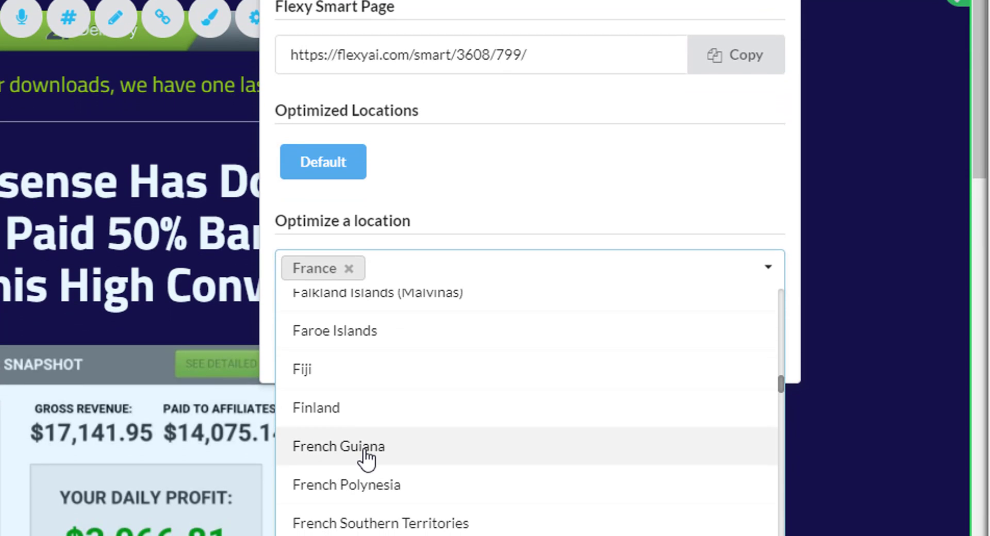
click(645, 354)
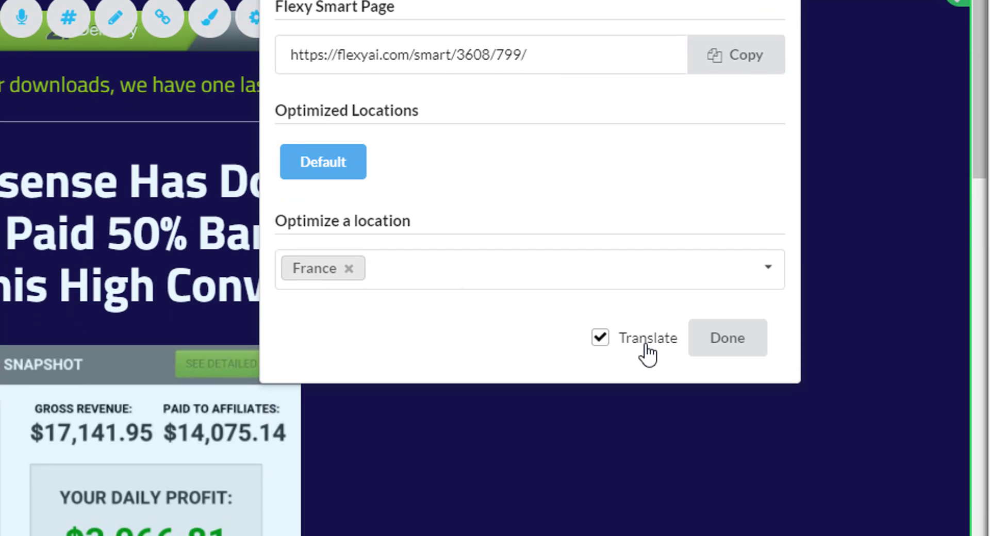
click(727, 355)
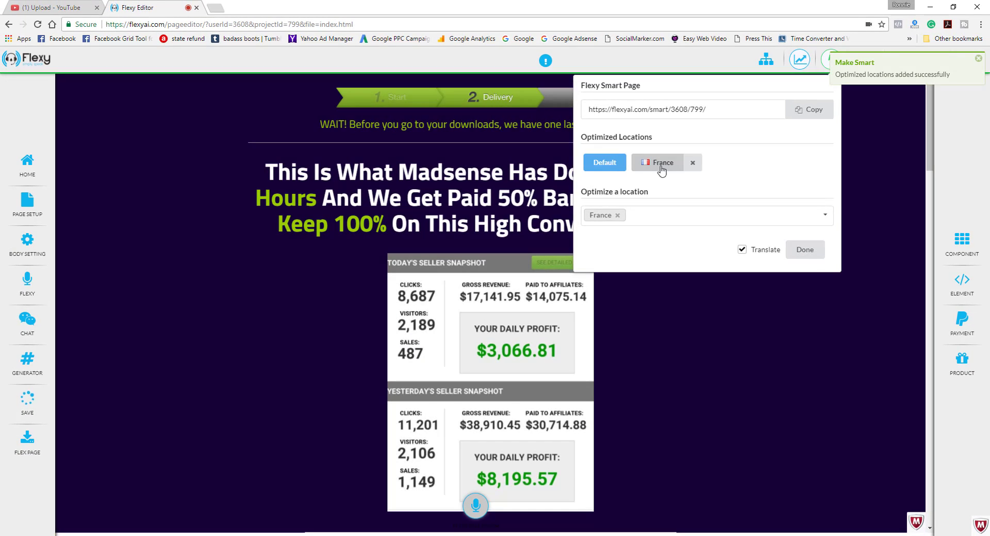
Display the France-optimized page and close the Flexy Smart Page popup.
click(661, 170)
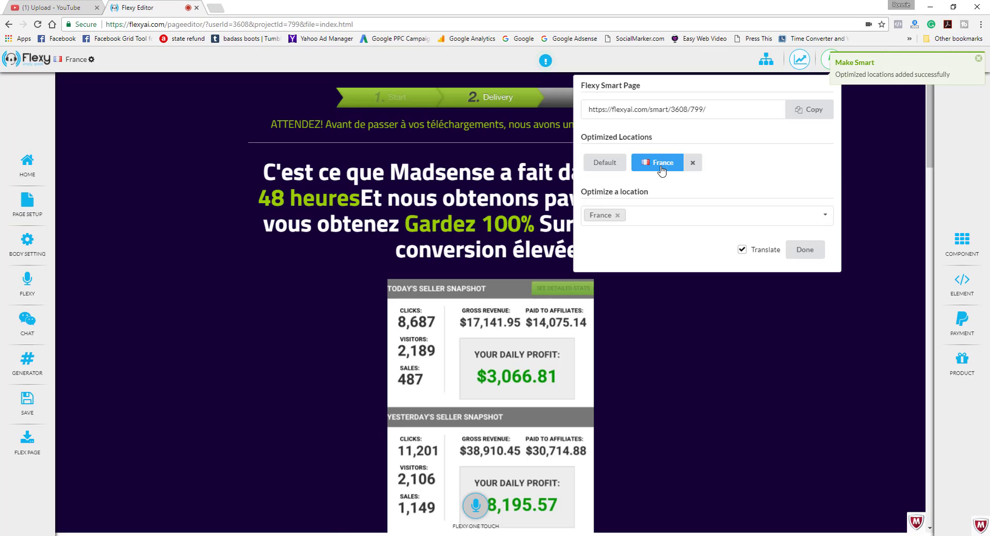
click(509, 181)
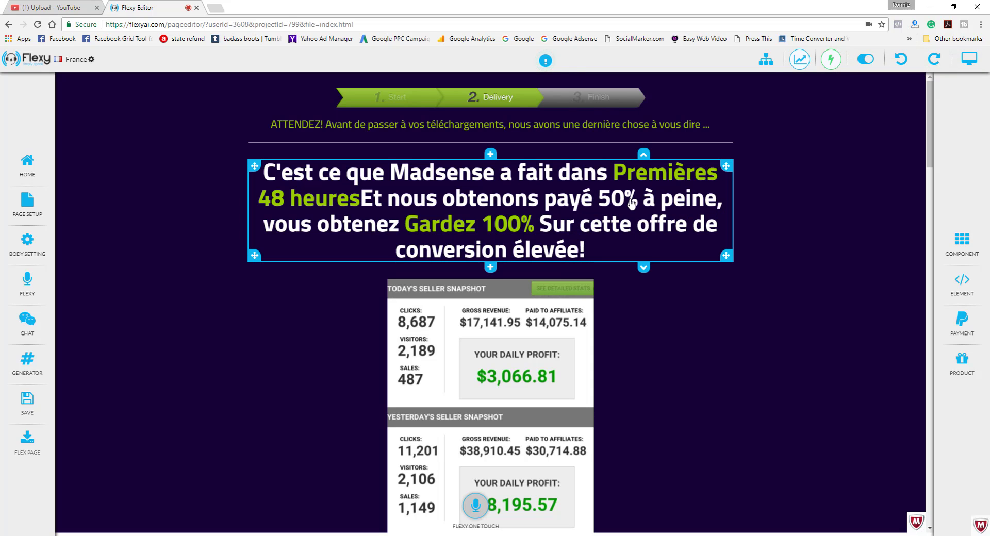
drag(930, 155, 923, 137)
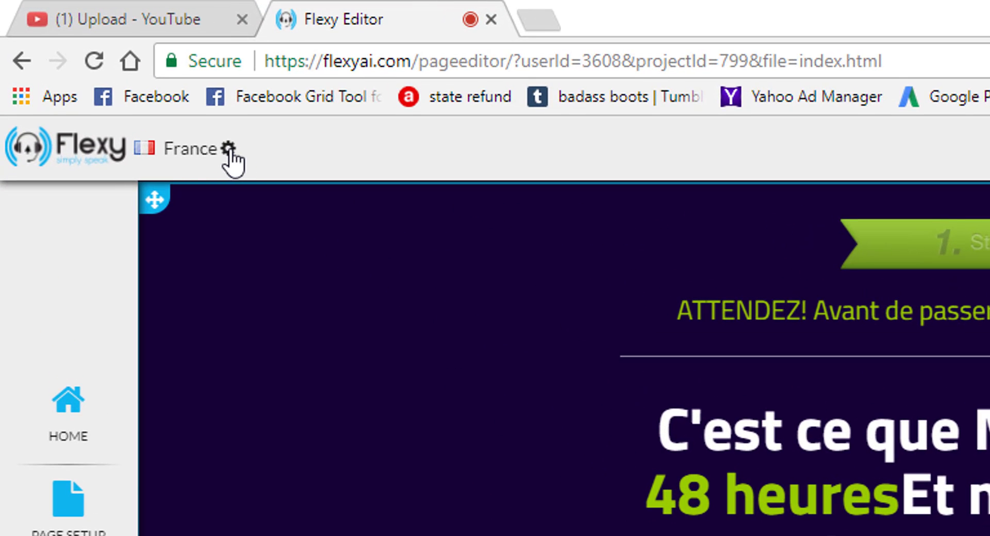
Translate the France page from an auto-detected source language into French.
click(229, 151)
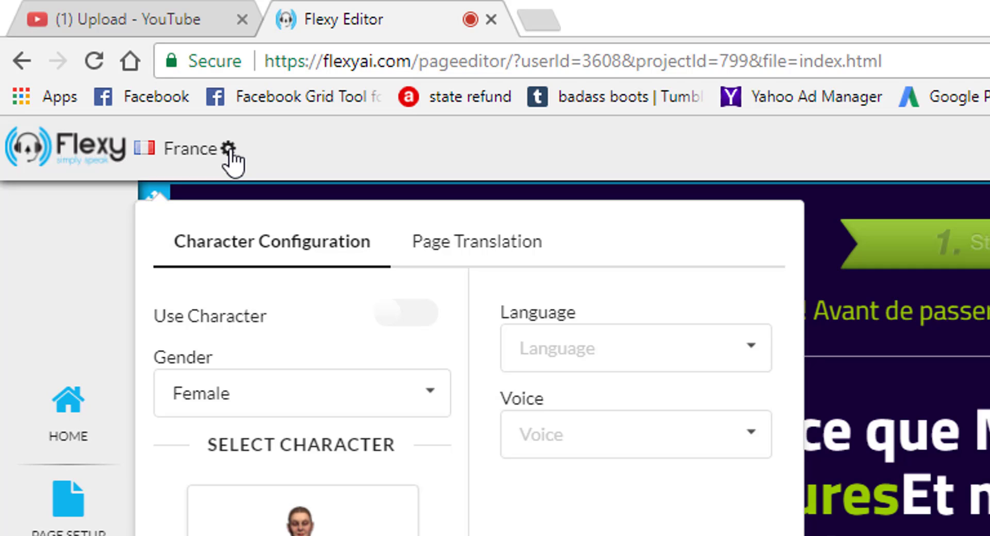
click(467, 249)
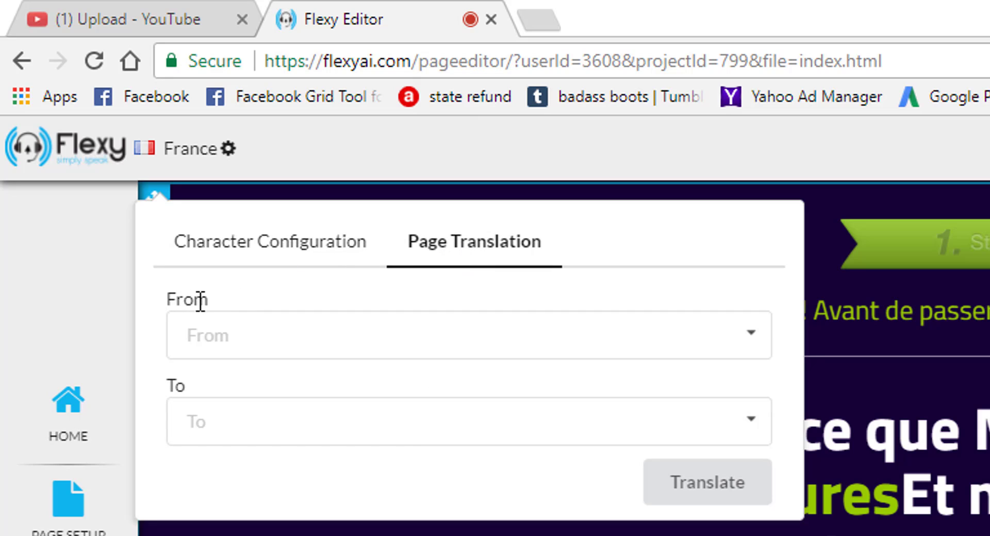
click(751, 334)
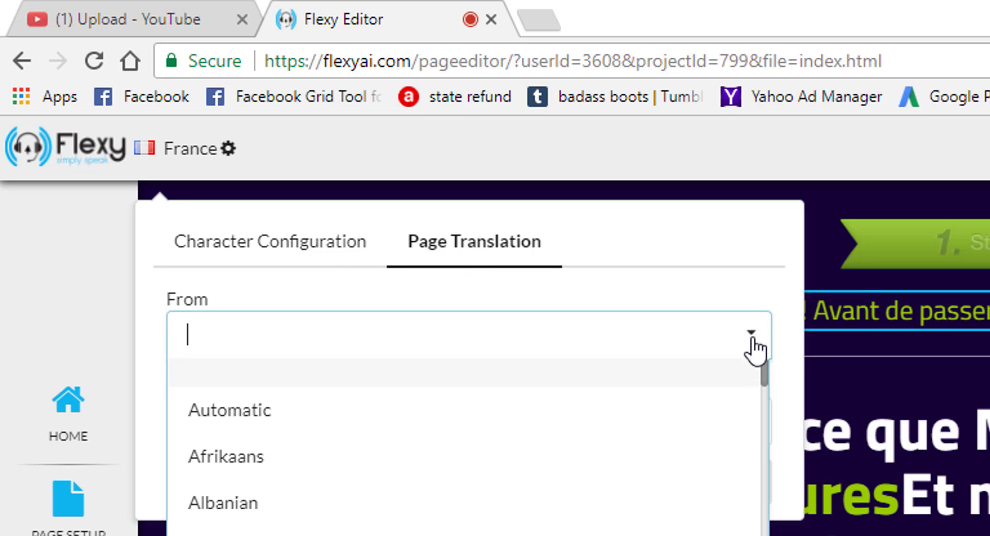
click(304, 423)
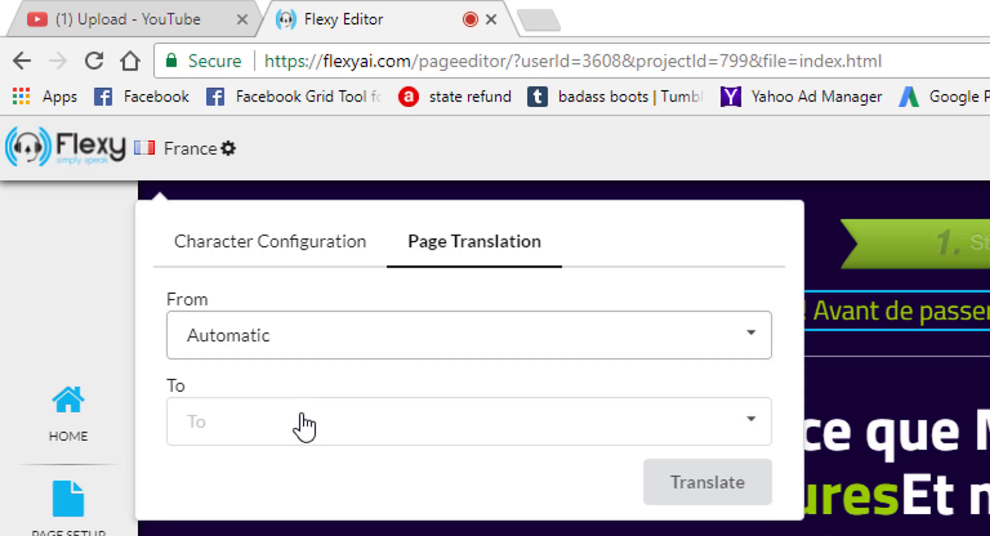
click(213, 427)
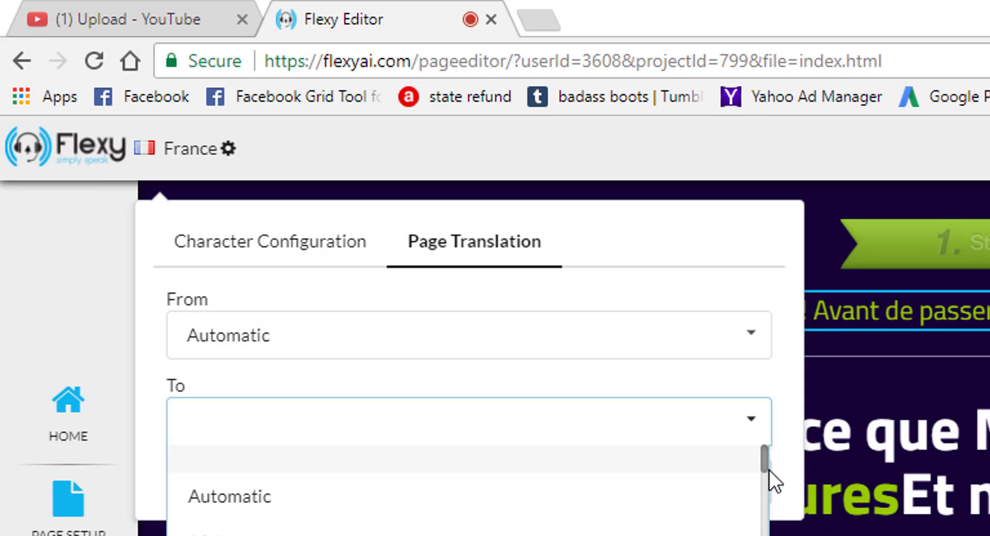
drag(765, 468, 764, 405)
click(254, 457)
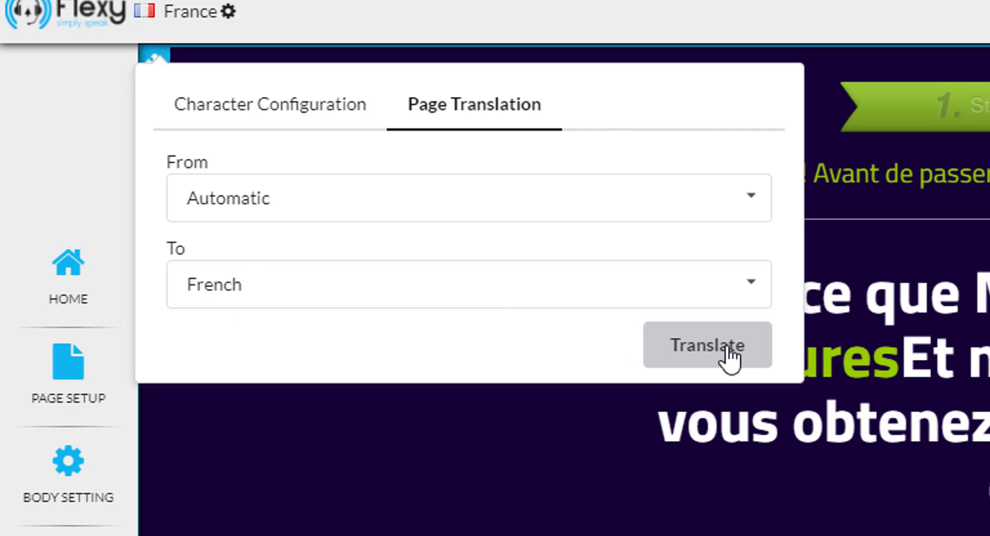
click(730, 356)
click(762, 30)
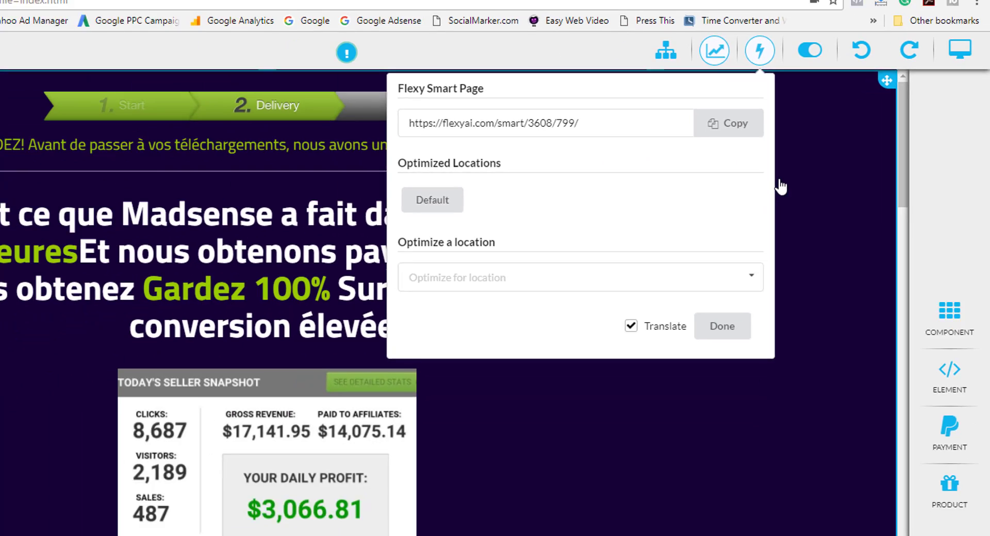
Close the smart page panel and set Voice Command Mode to Automatic.
click(707, 268)
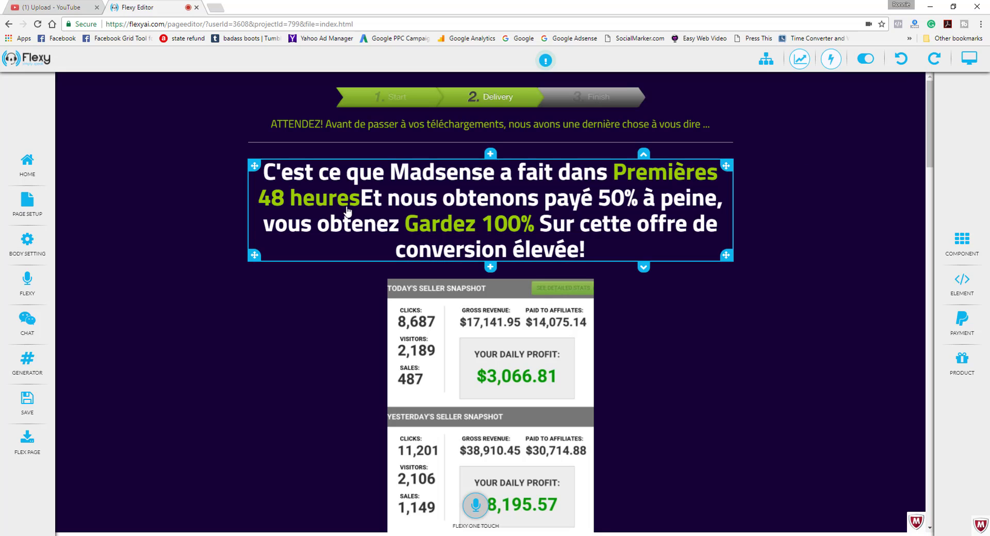
click(28, 287)
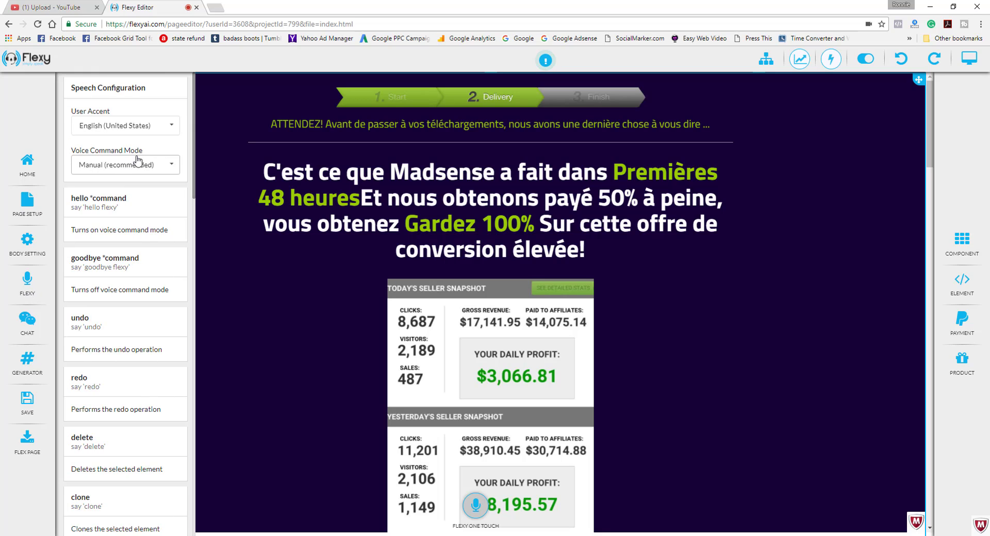
click(173, 169)
click(103, 221)
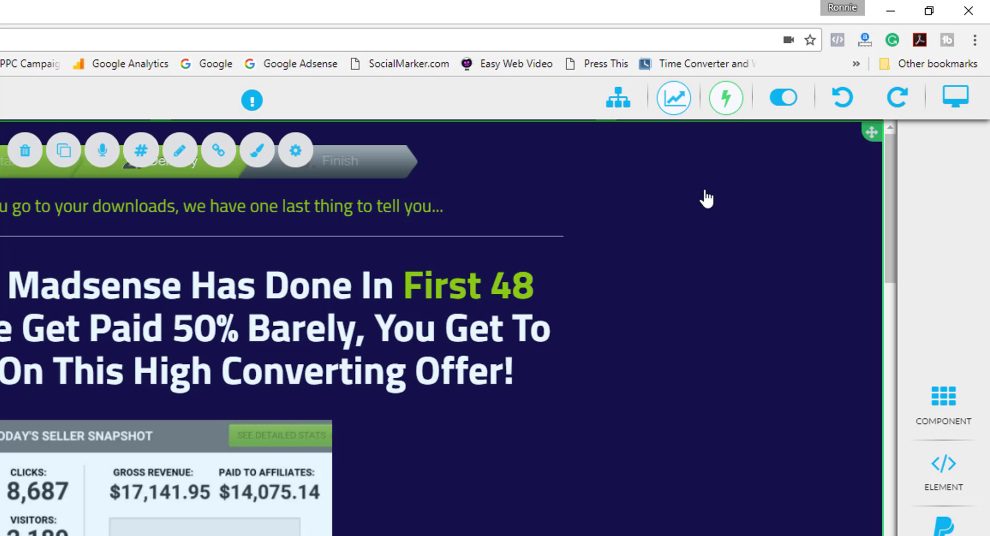
Browse the location list, then show the France version with its French headline.
click(728, 100)
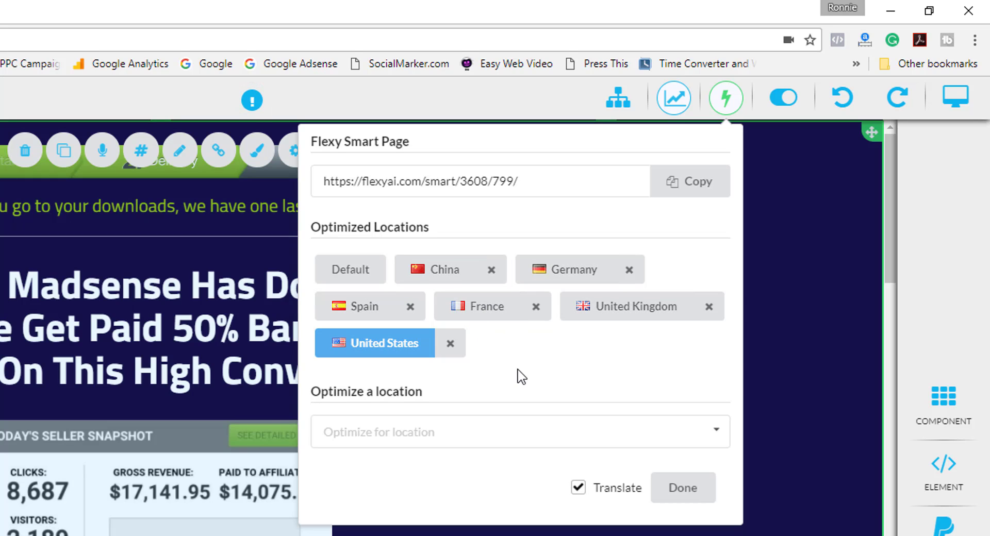
click(718, 436)
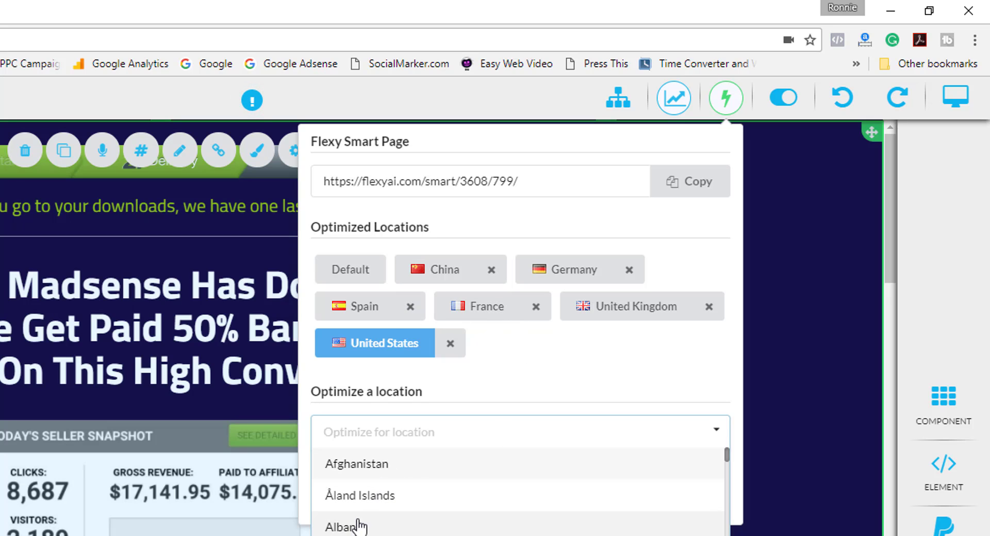
click(471, 387)
click(420, 287)
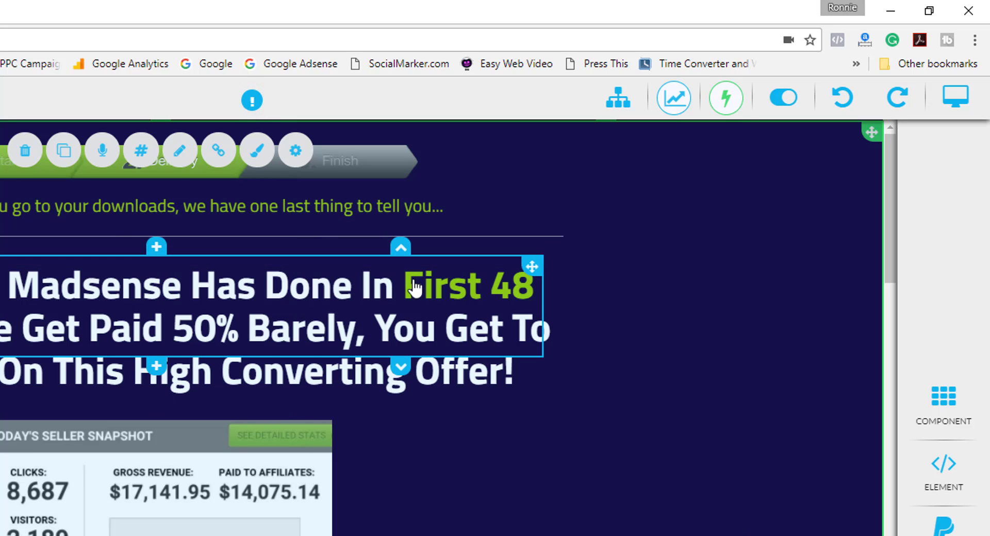
click(726, 112)
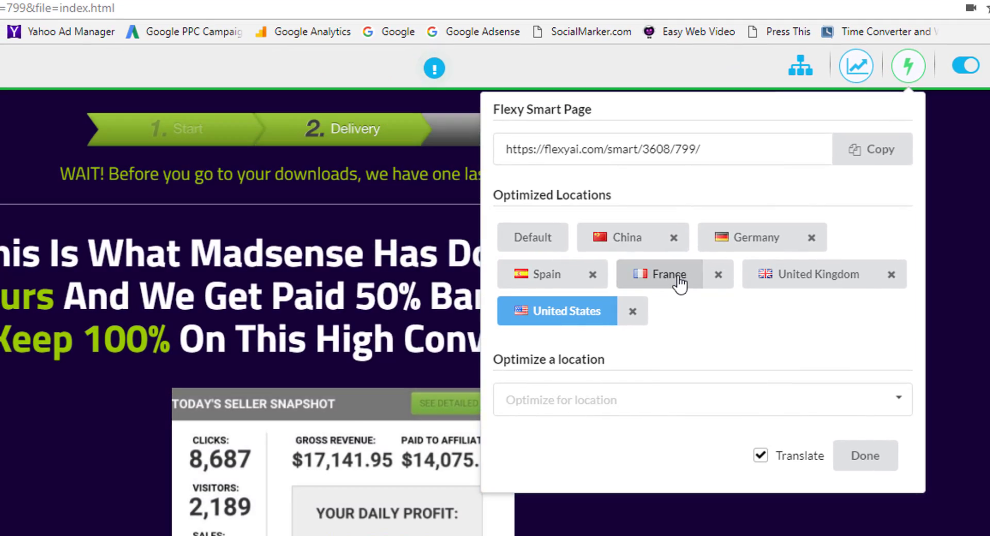
click(495, 308)
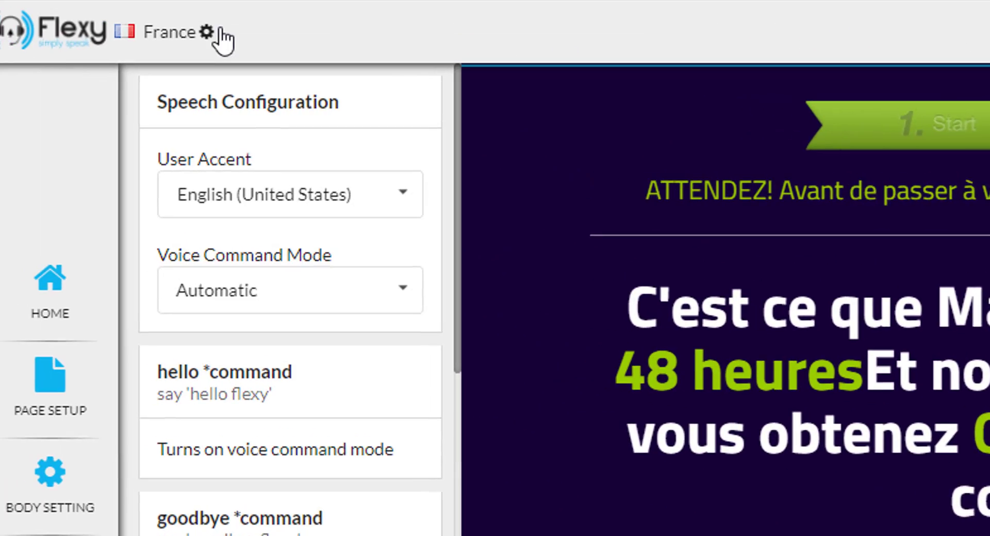
Inspect France's Page Translation settings, then restore the default English page.
click(207, 32)
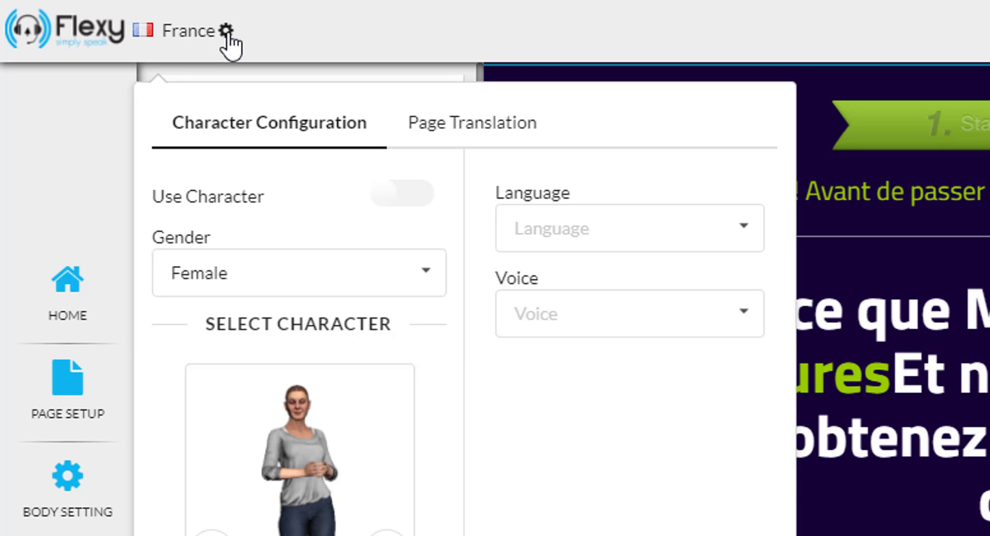
click(469, 128)
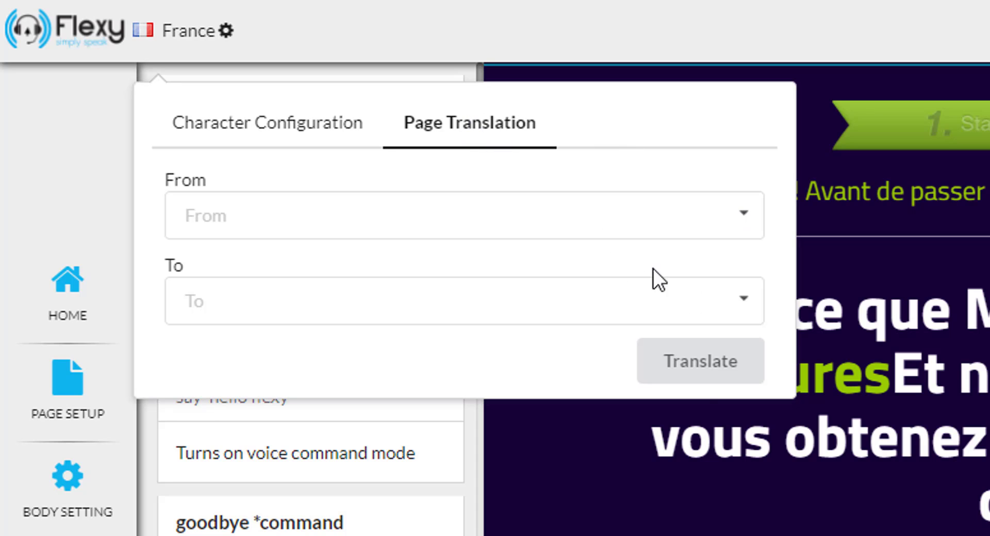
click(635, 41)
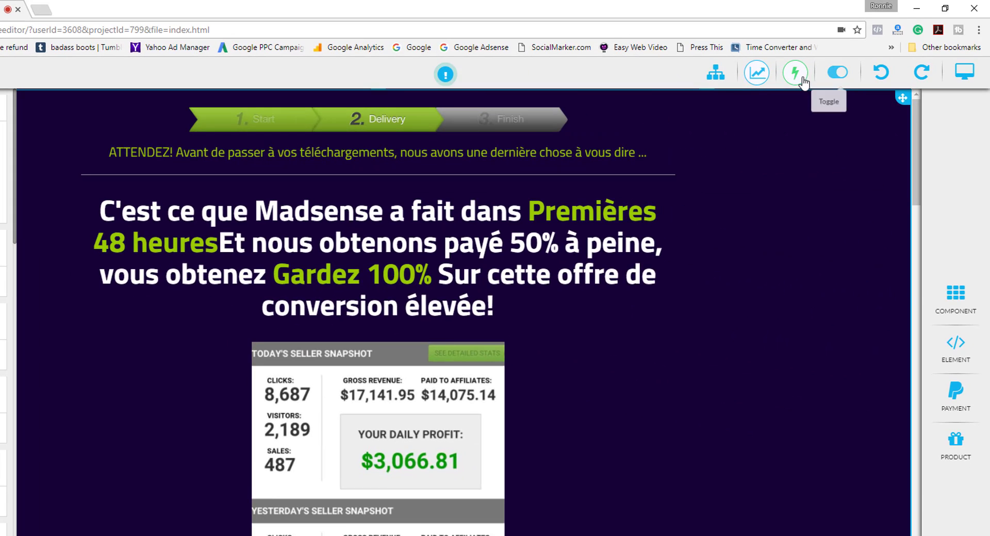
click(802, 81)
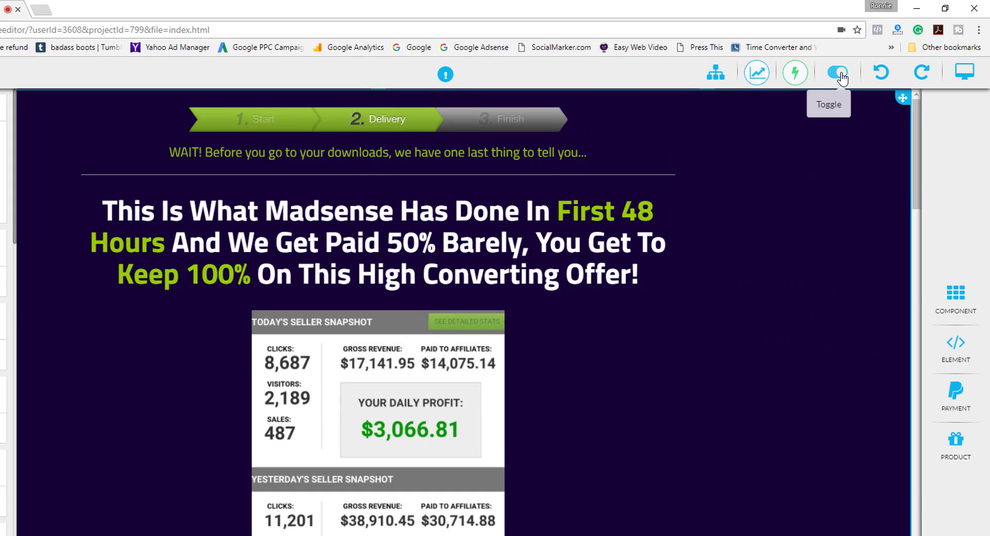
Switch on Reader Mode and Links in the editor's Toggle options.
click(838, 73)
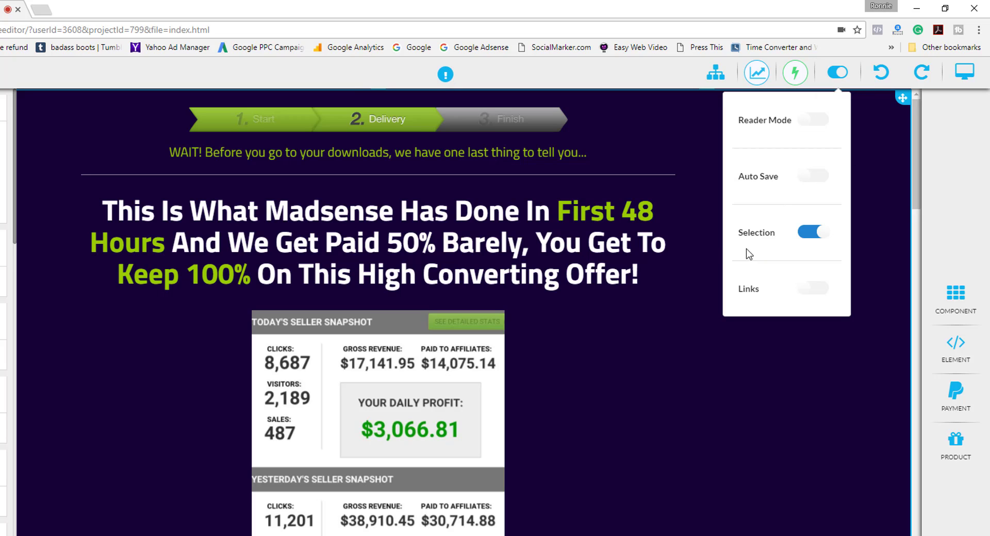
click(808, 122)
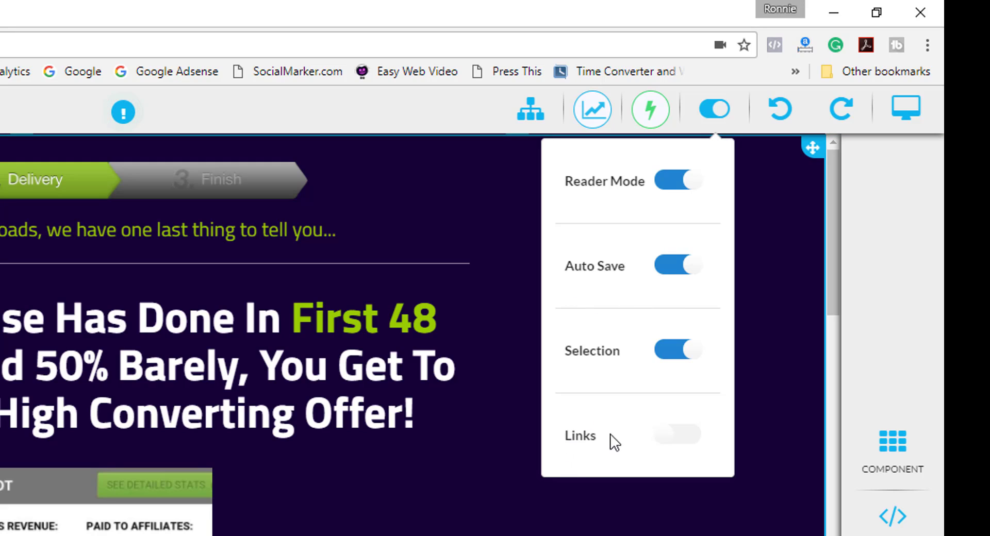
click(671, 436)
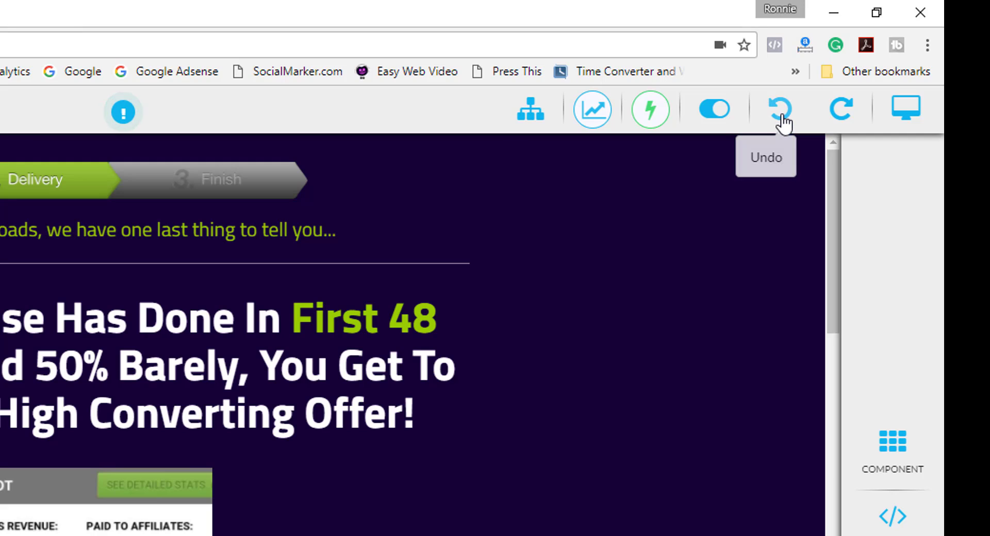
Undo the last three edits, redo all three, and bring up the Responsive View device choices.
click(782, 124)
click(782, 124)
click(782, 124)
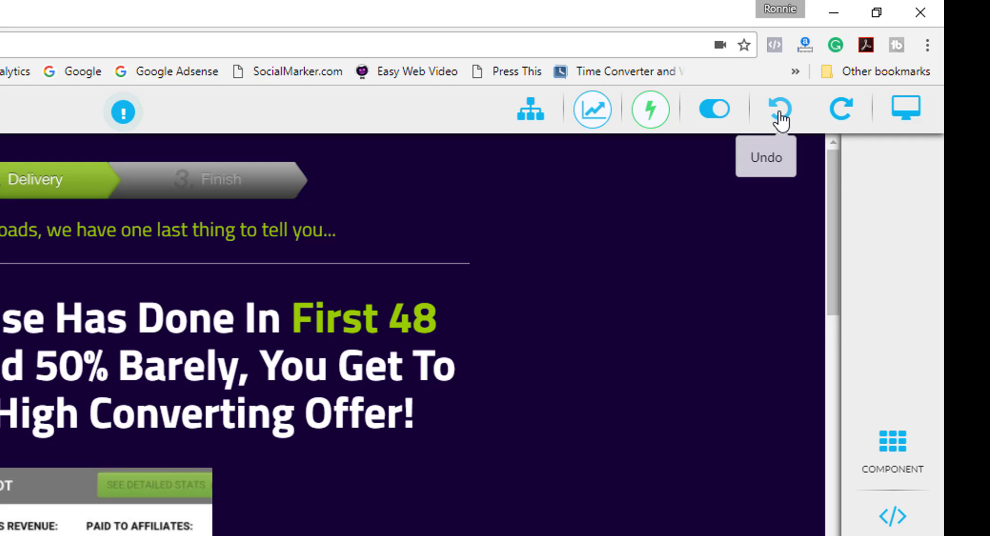
click(840, 123)
click(840, 123)
click(840, 123)
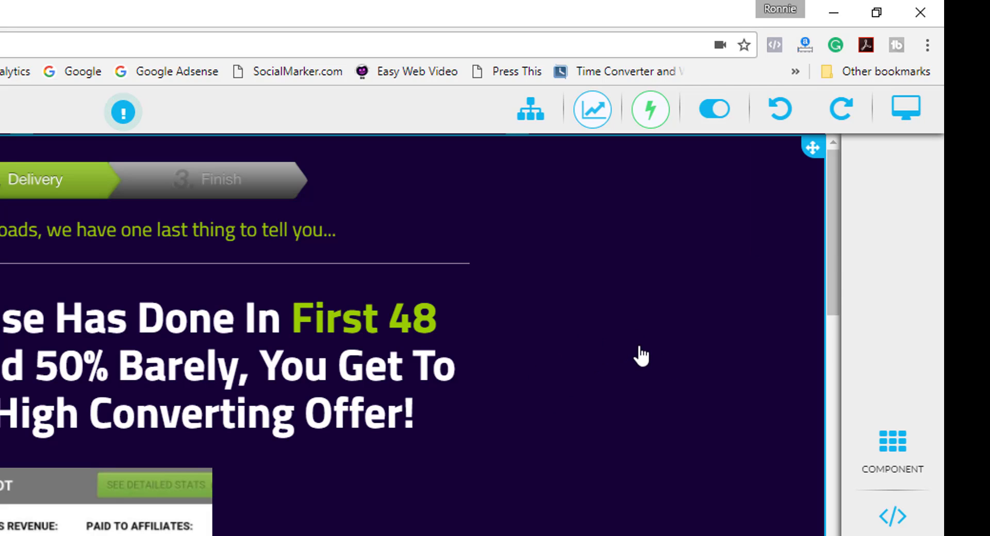
click(912, 111)
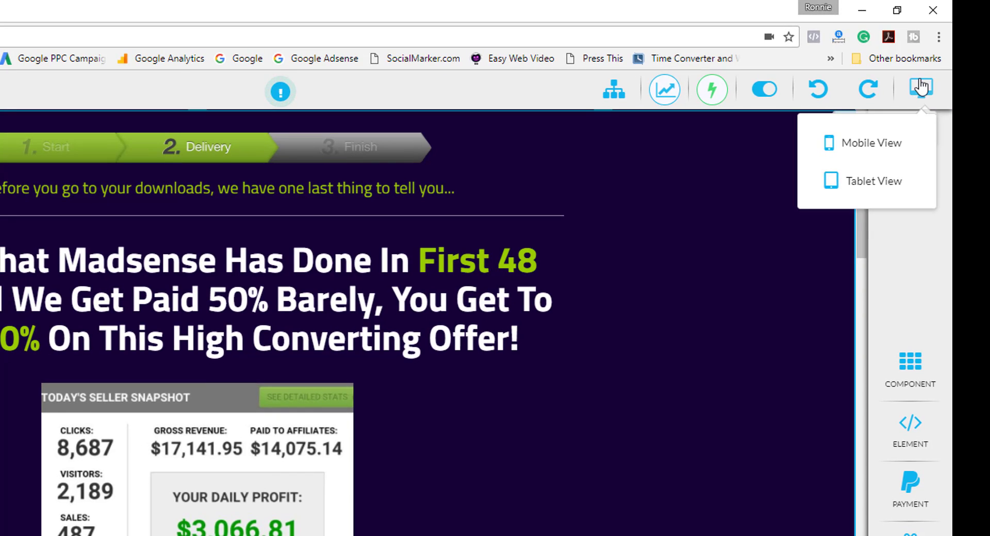
Preview the page in Mobile View, trying the tablet device before switching back to mobile.
click(855, 149)
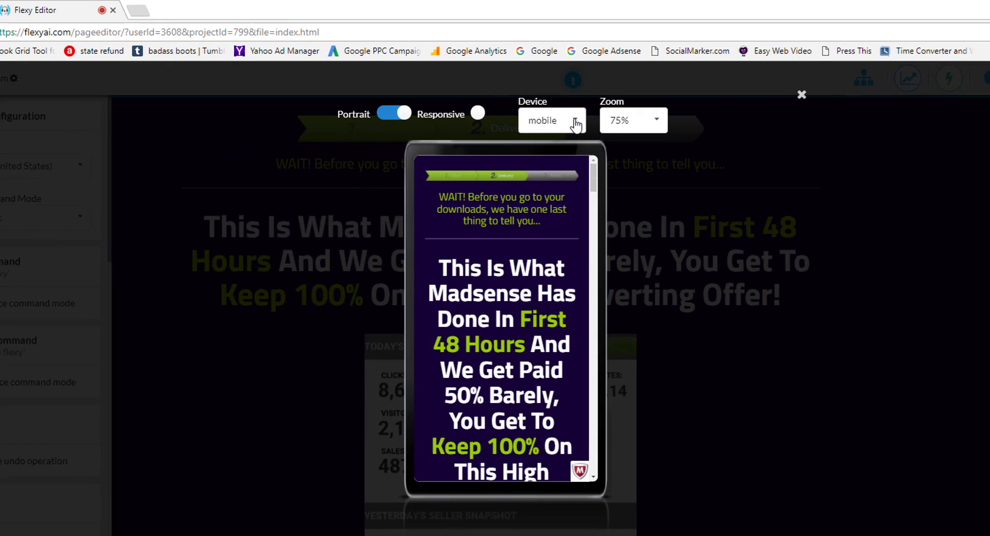
click(575, 122)
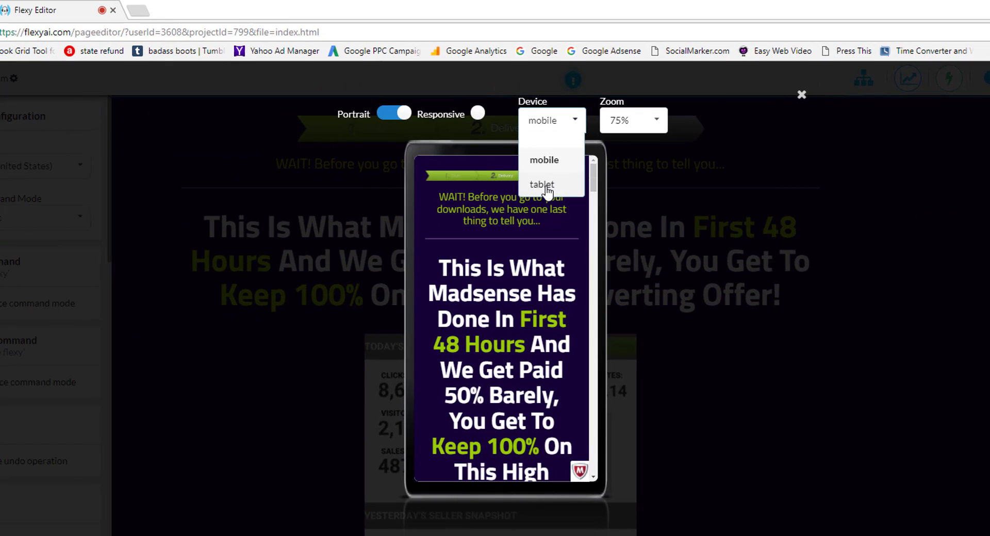
click(556, 183)
click(576, 146)
click(546, 182)
mouse_move(592, 173)
mouse_down()
mouse_move(592, 291)
mouse_move(590, 163)
mouse_up()
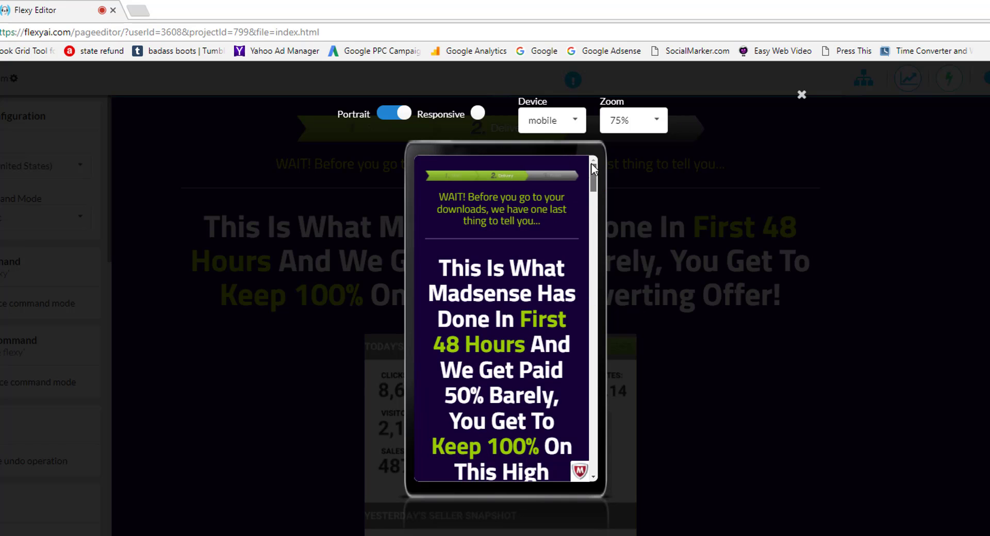
Make the 360 by 640 mobile preview responsive and keep the zoom at 75%.
click(478, 113)
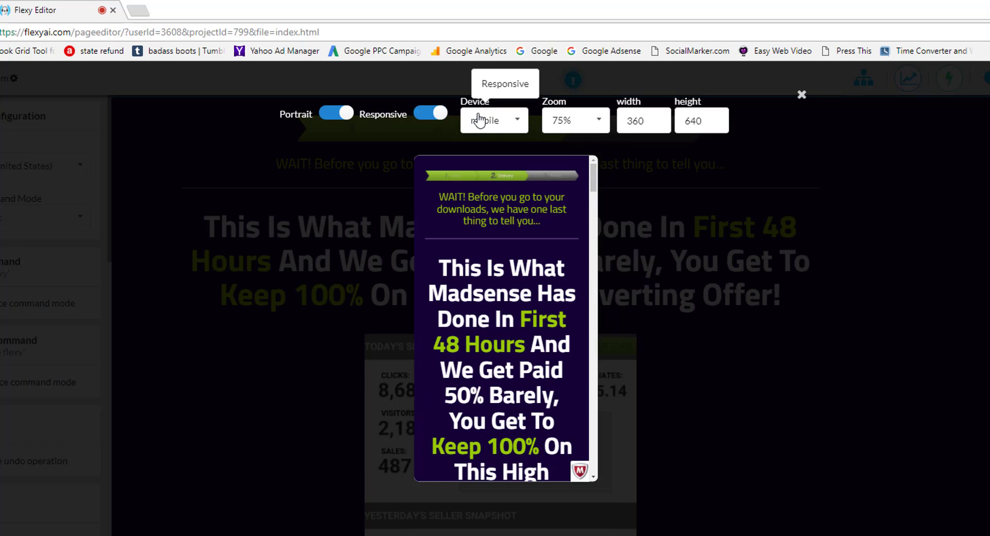
click(600, 125)
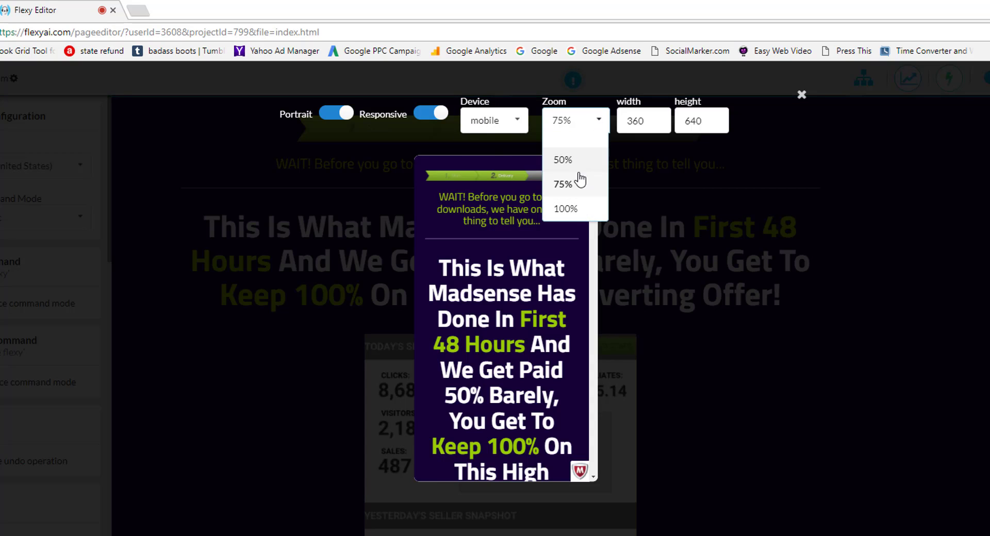
click(521, 146)
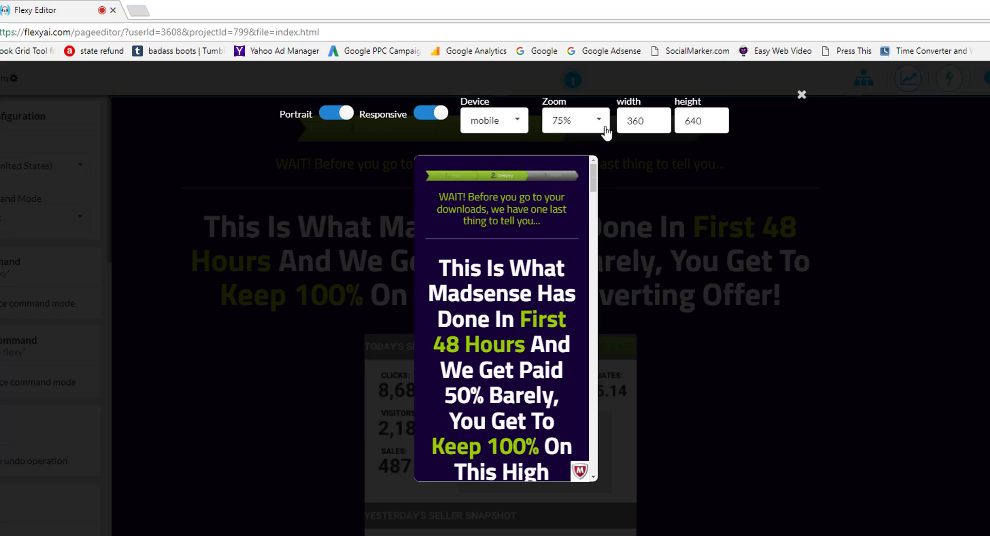